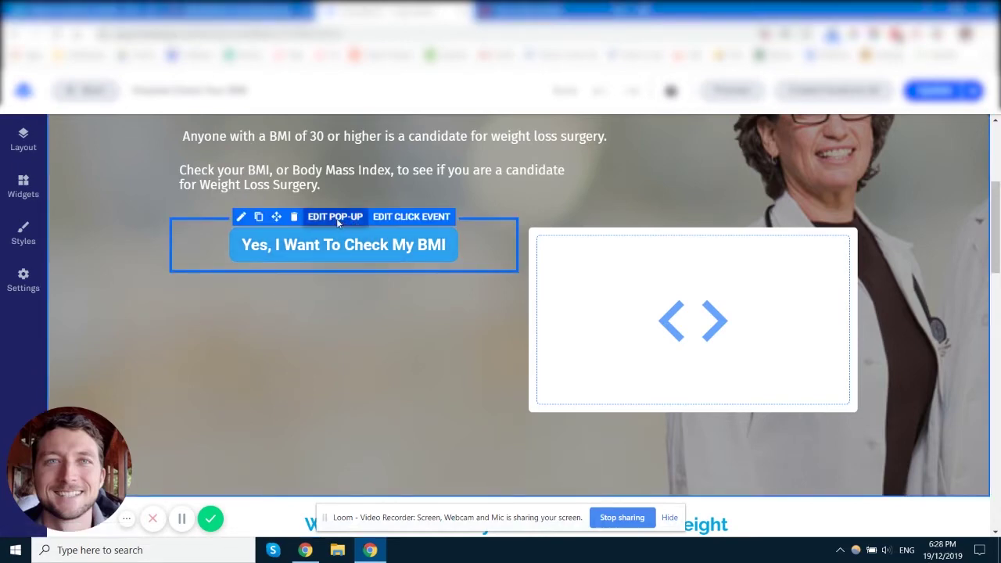
Step: Open the form in the BMI button's pop-up for editing and examine the list choices in its ActiveCampaign integration
left_click(336, 217)
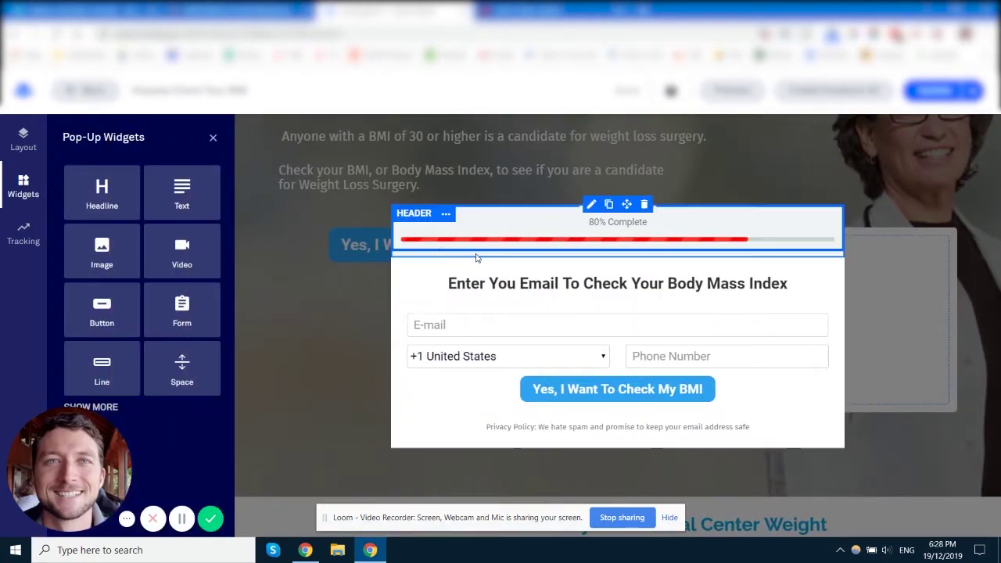
left_click(663, 303)
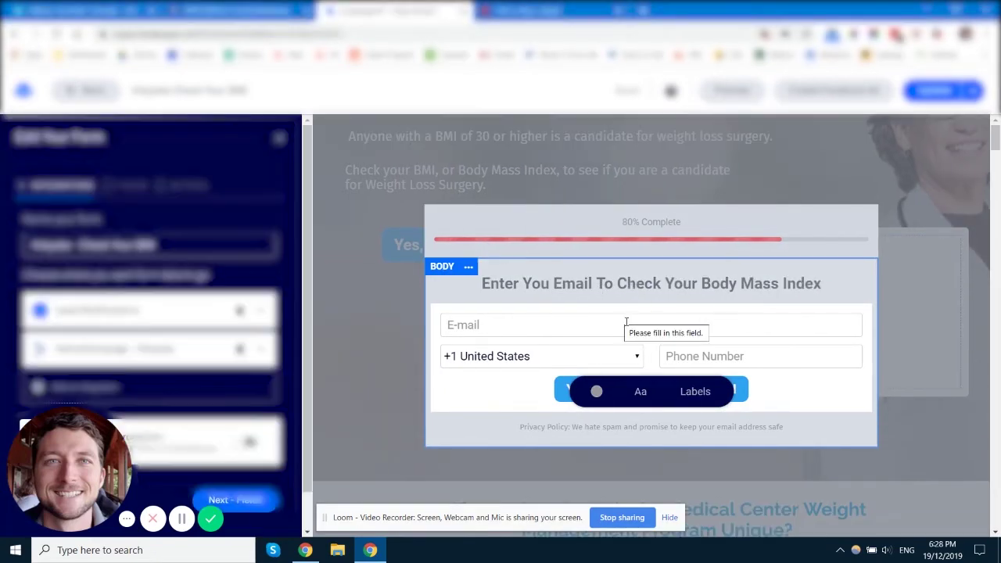
scroll(110, 274, "down", 1)
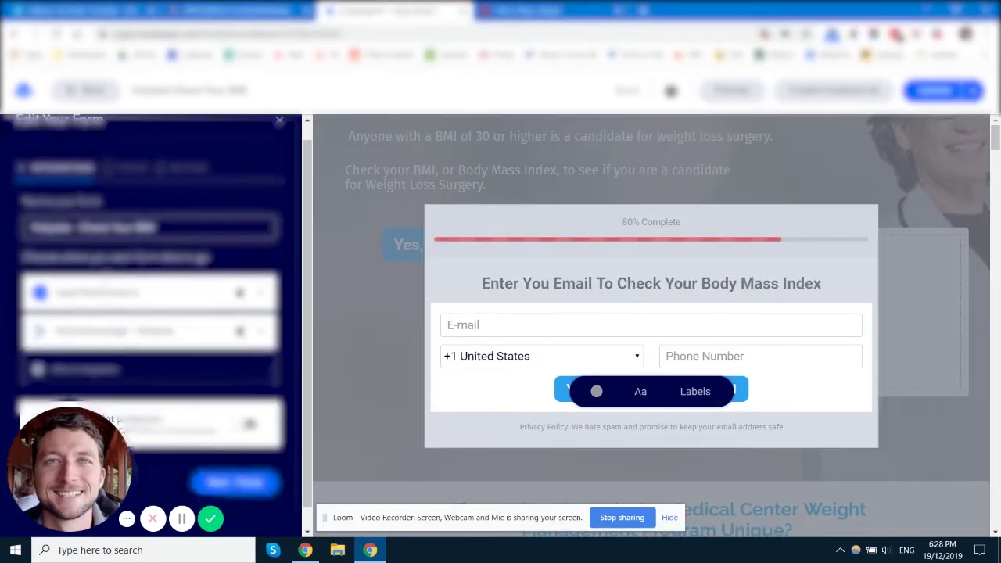
left_click(97, 316)
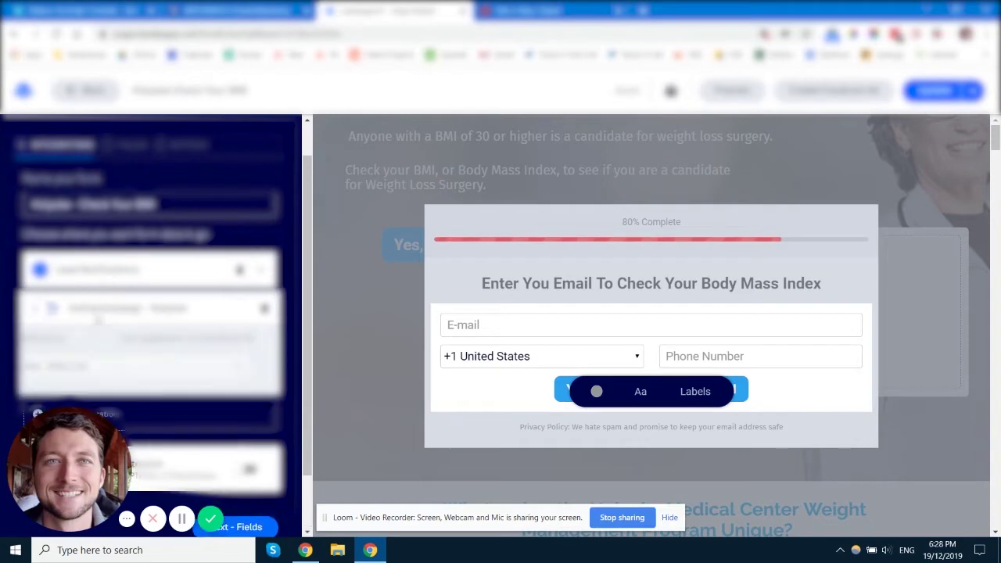
scroll(100, 320, "down", 2)
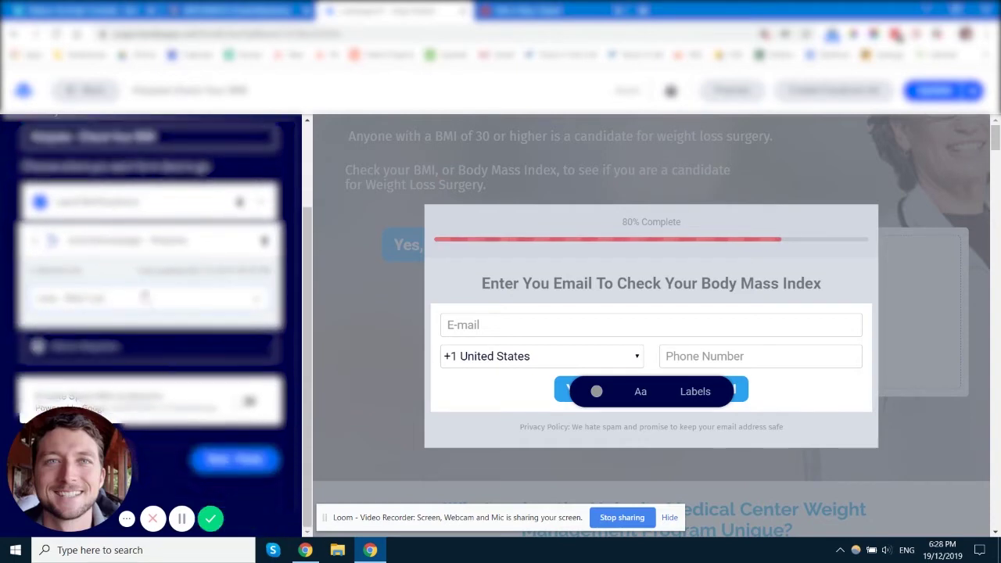
left_click(104, 306)
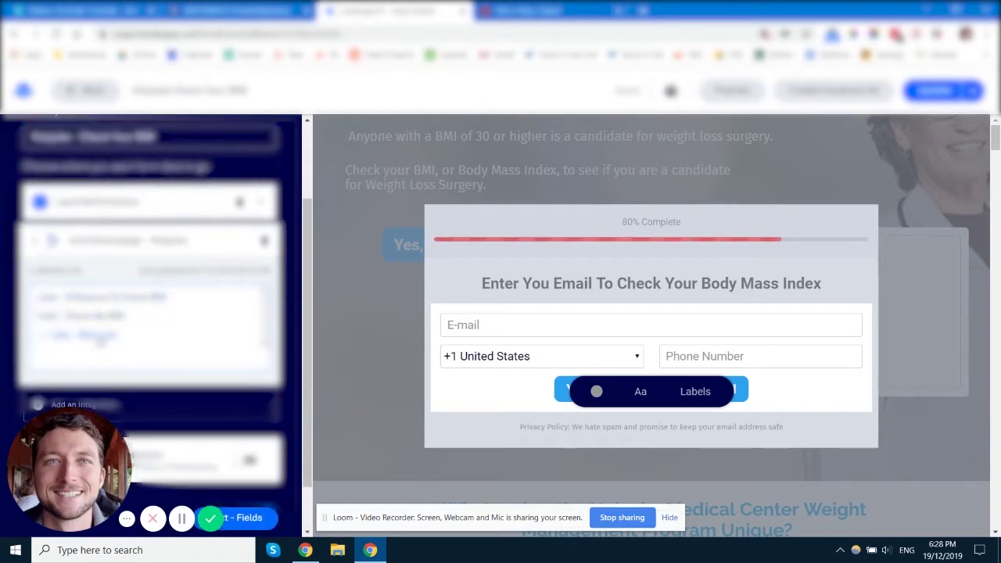
left_click(101, 344)
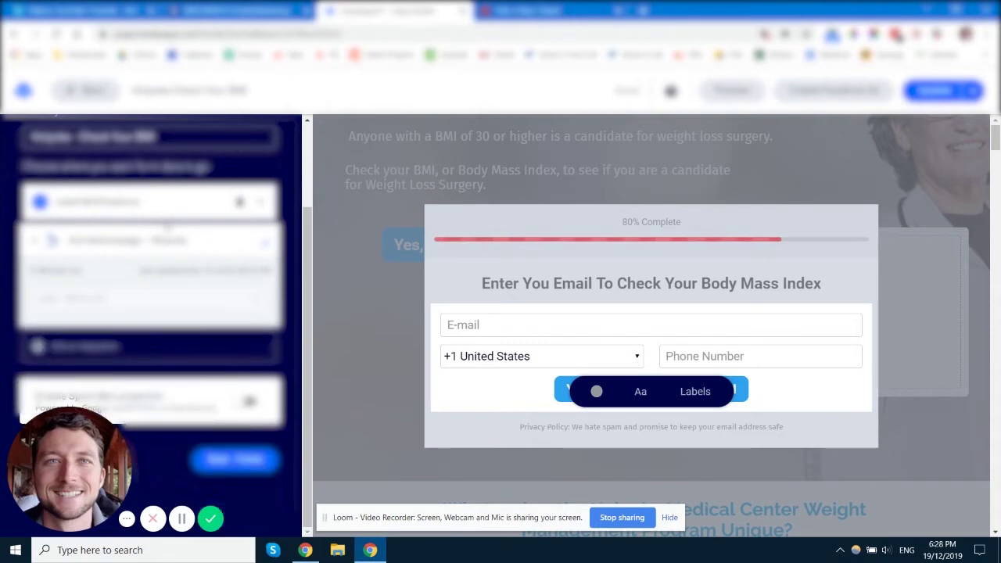
Step: Go to the form's Fields stage and review all settings of the E-mail field
left_click(248, 456)
left_click(247, 460)
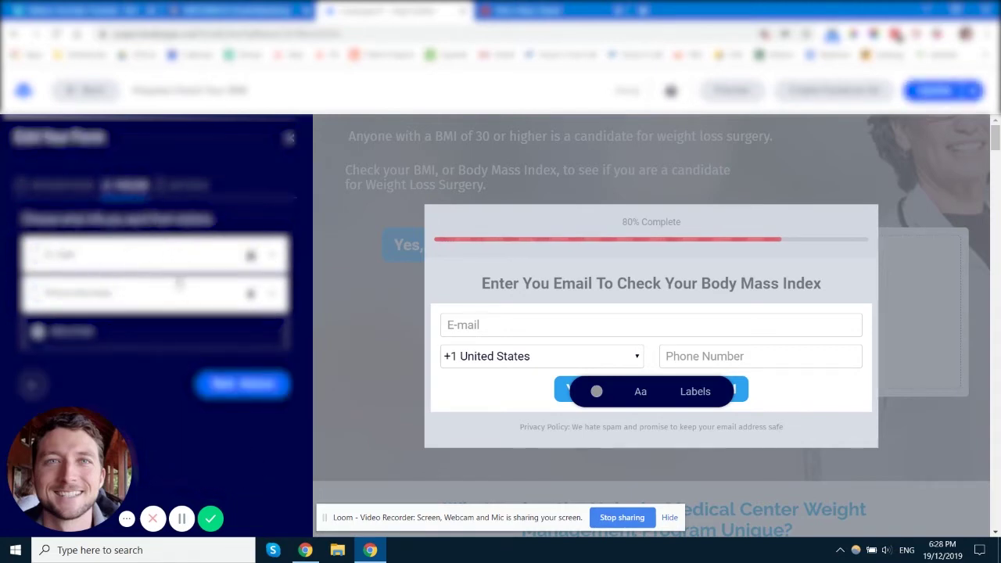
left_click(274, 260)
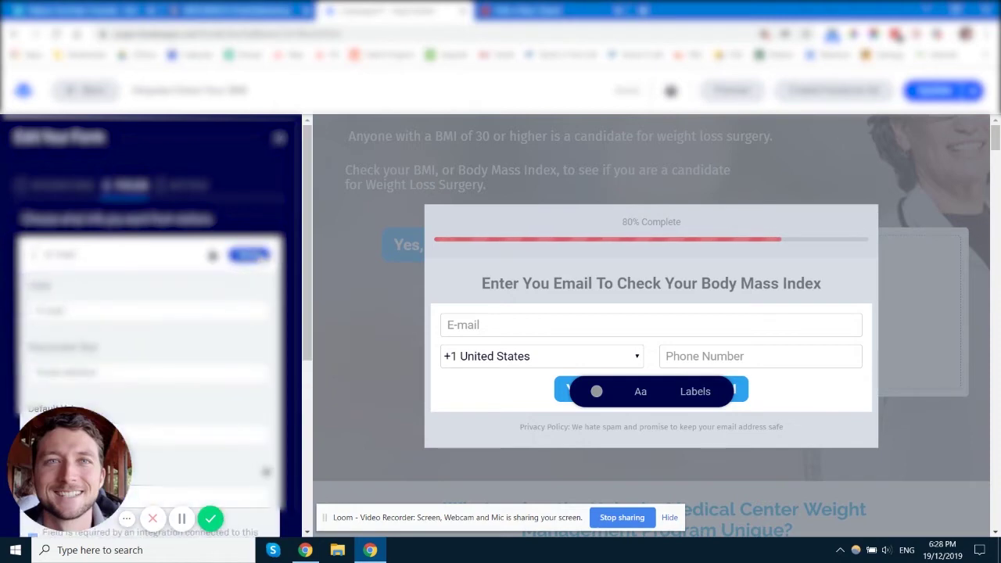
left_click(262, 257)
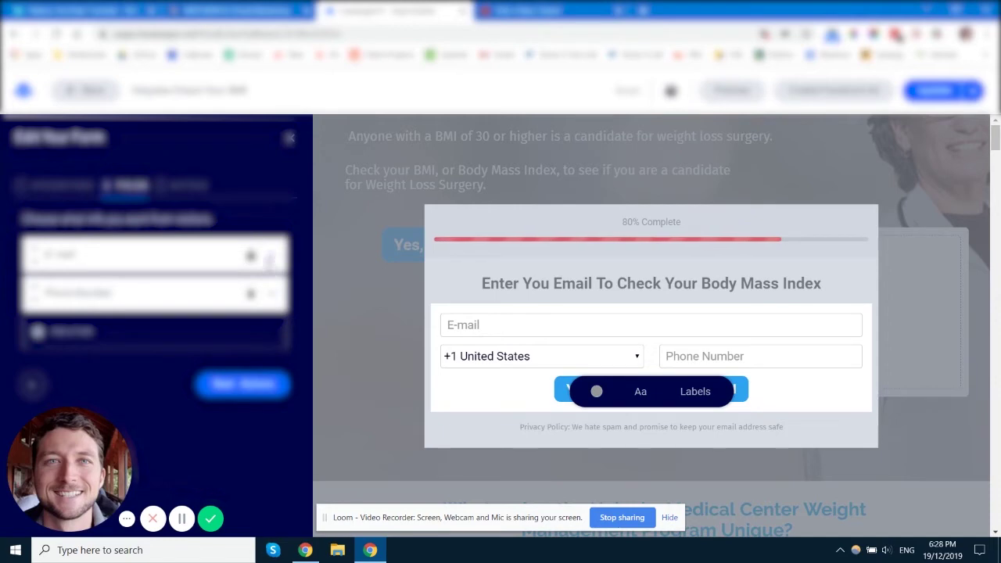
left_click(269, 260)
scroll(110, 268, "down", 3)
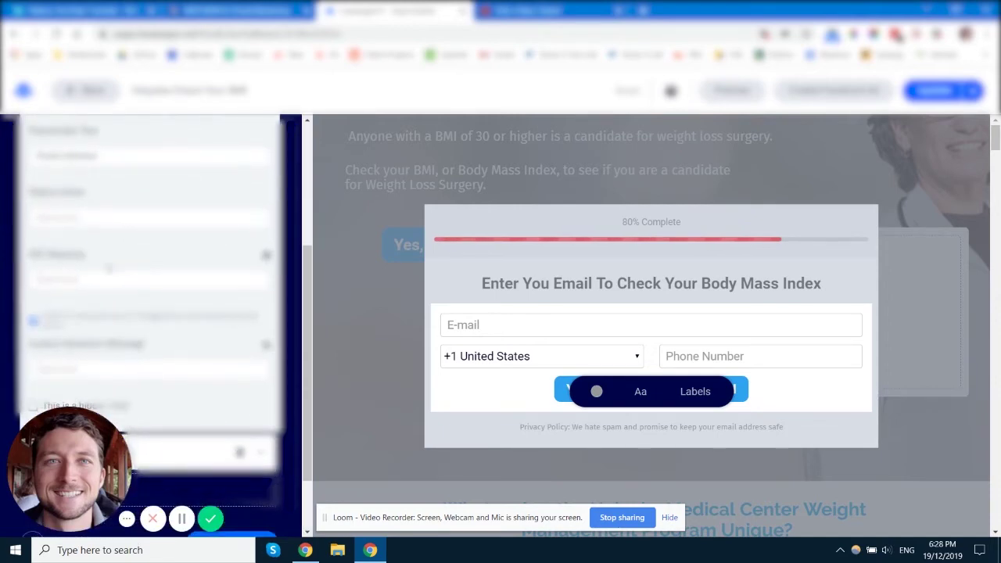
scroll(186, 269, "down", 3)
scroll(157, 321, "up", 8)
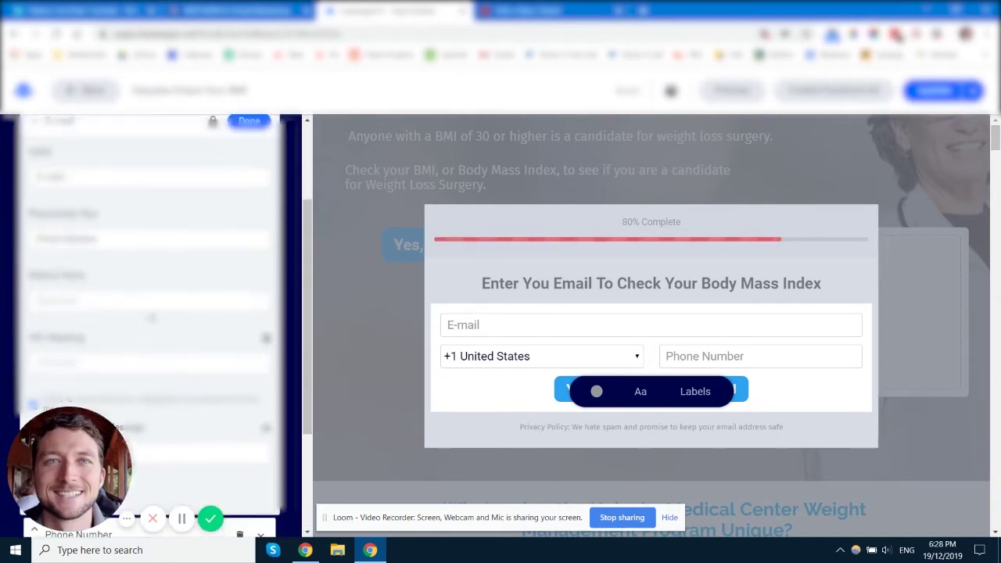
left_click(250, 255)
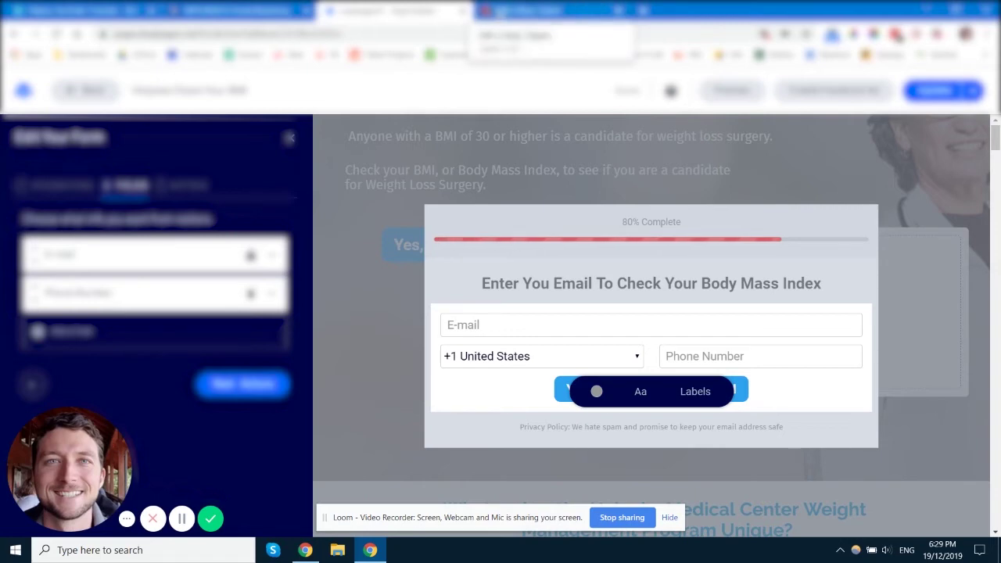
Step: Switch to the Zapier zap and review the app and trigger event of its New Form Submission in Leadpages step
left_click(489, 11)
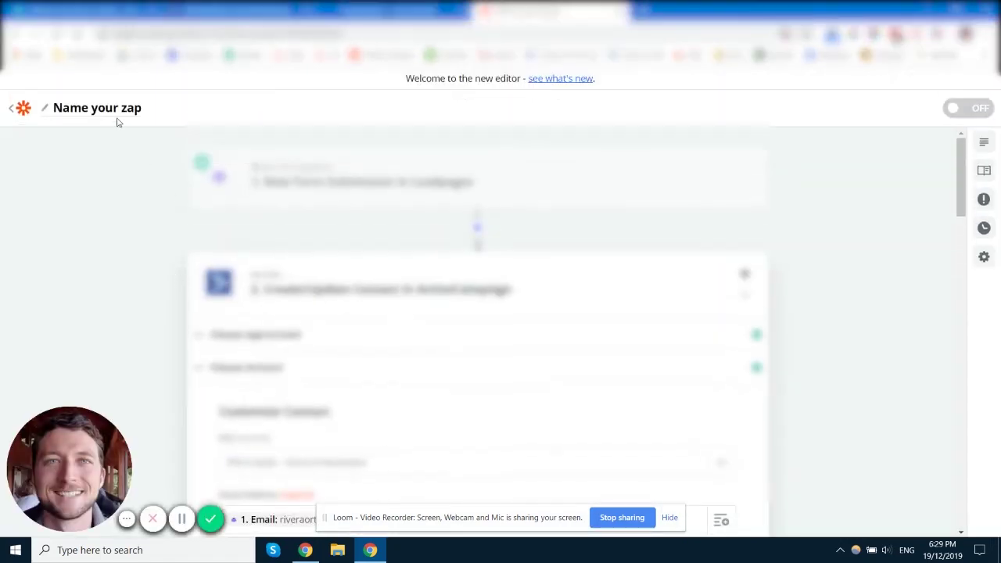
left_click(325, 182)
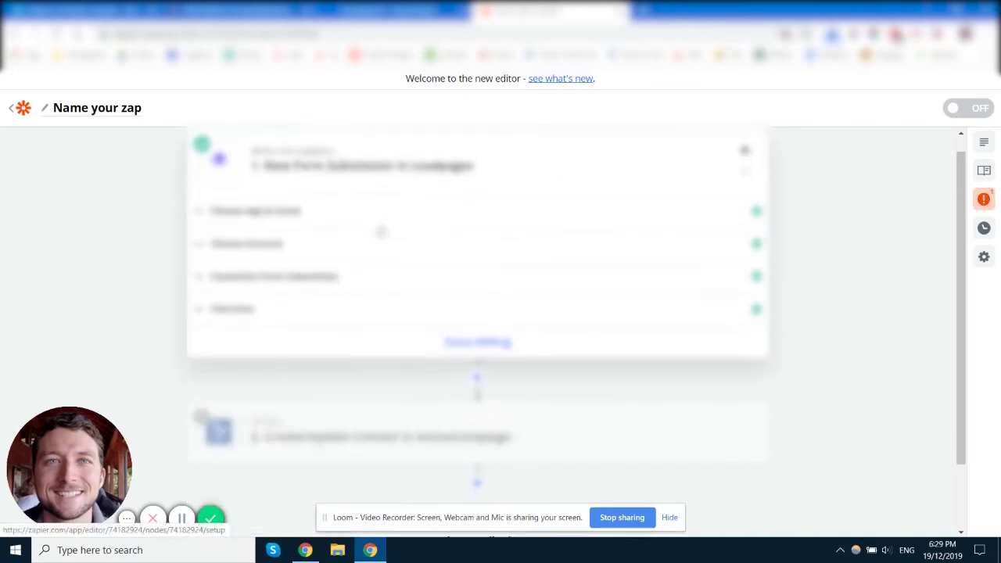
left_click(283, 205)
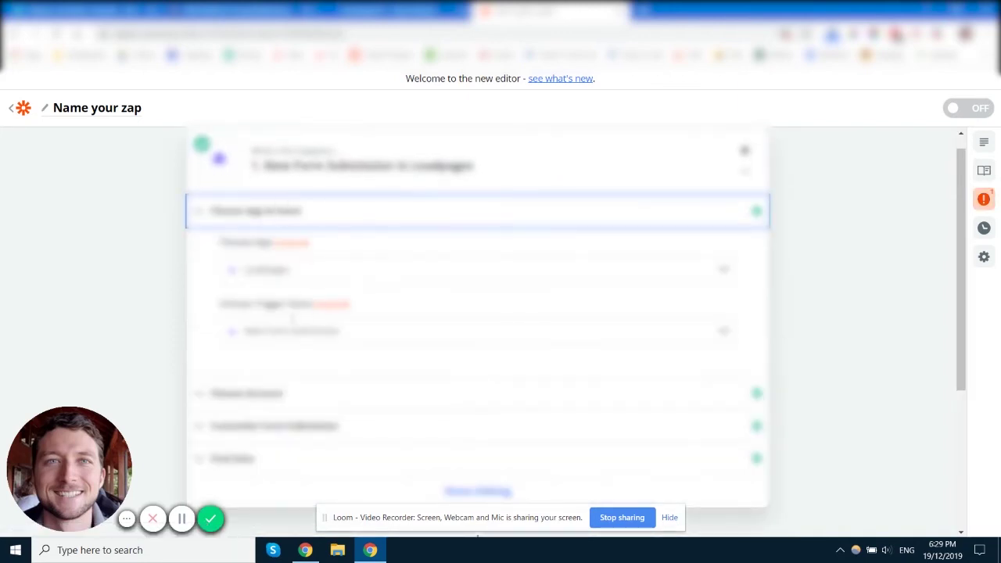
scroll(339, 351, "down", 2)
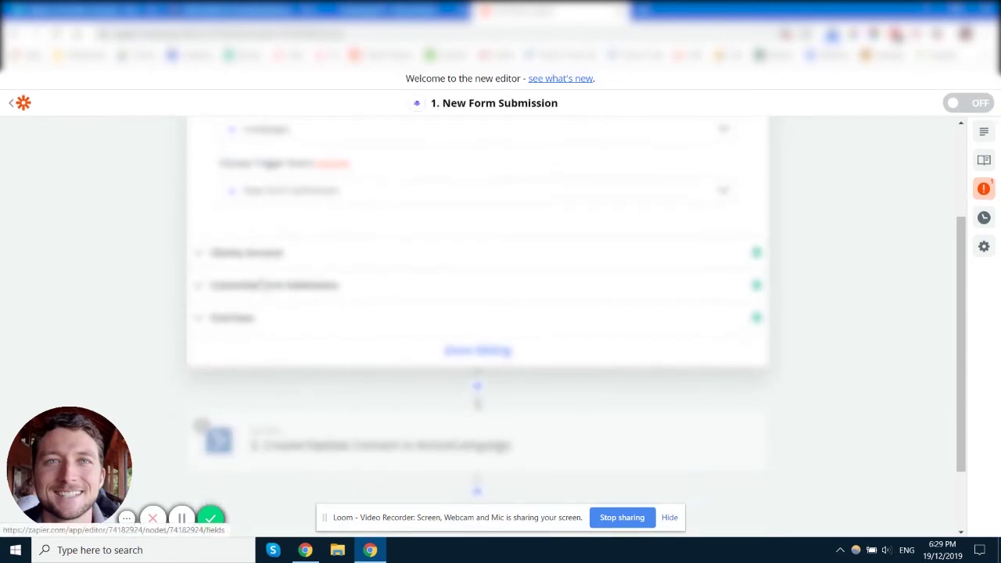
Step: Compare the form chosen in the zap trigger's form submission settings with the form name in the Leadpages form's integration settings
left_click(266, 286)
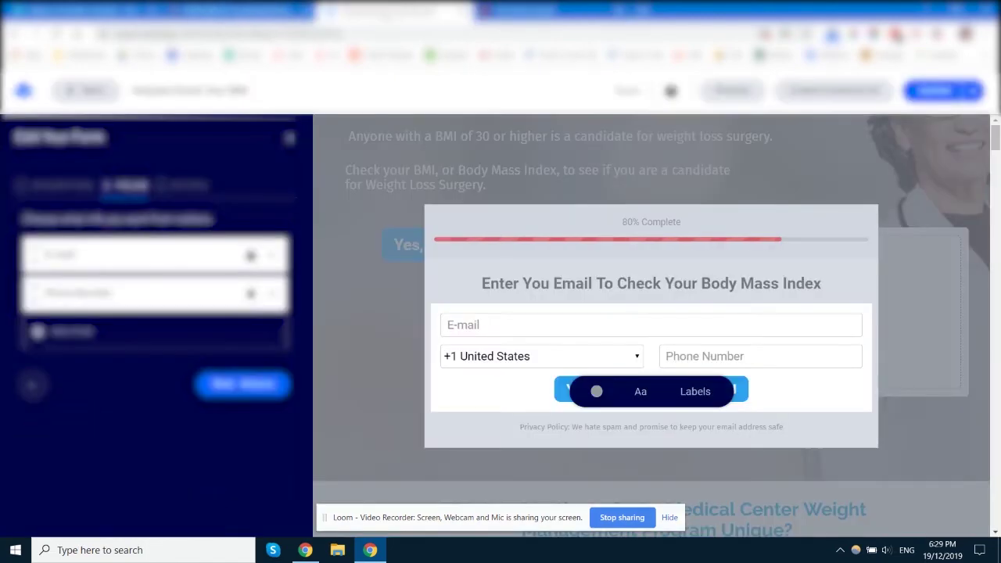
left_click(377, 11)
left_click(78, 179)
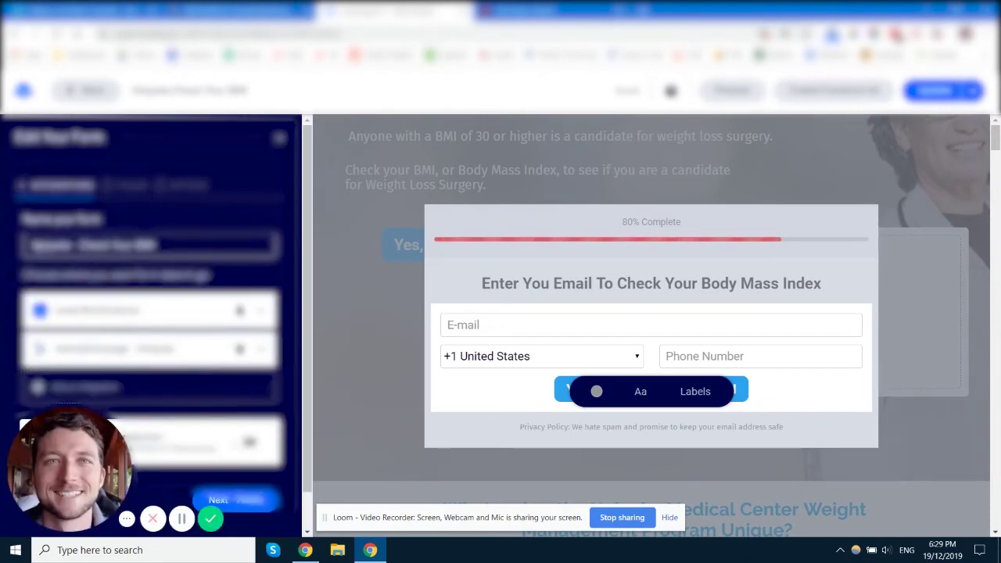
left_click(547, 11)
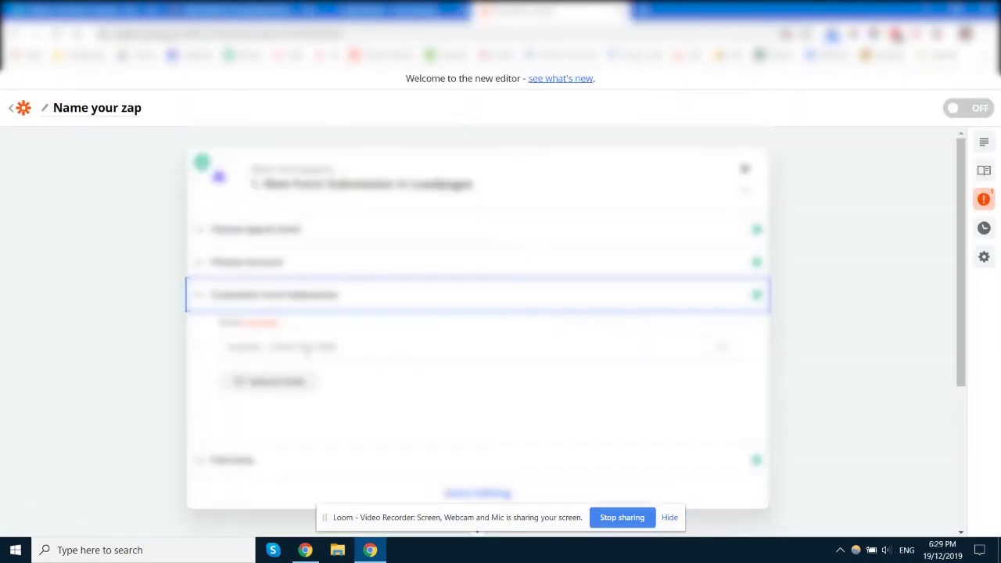
Step: Review the sample form submissions found for the Leadpages trigger and finish editing the trigger
scroll(432, 304, "down", 2)
left_click(284, 319)
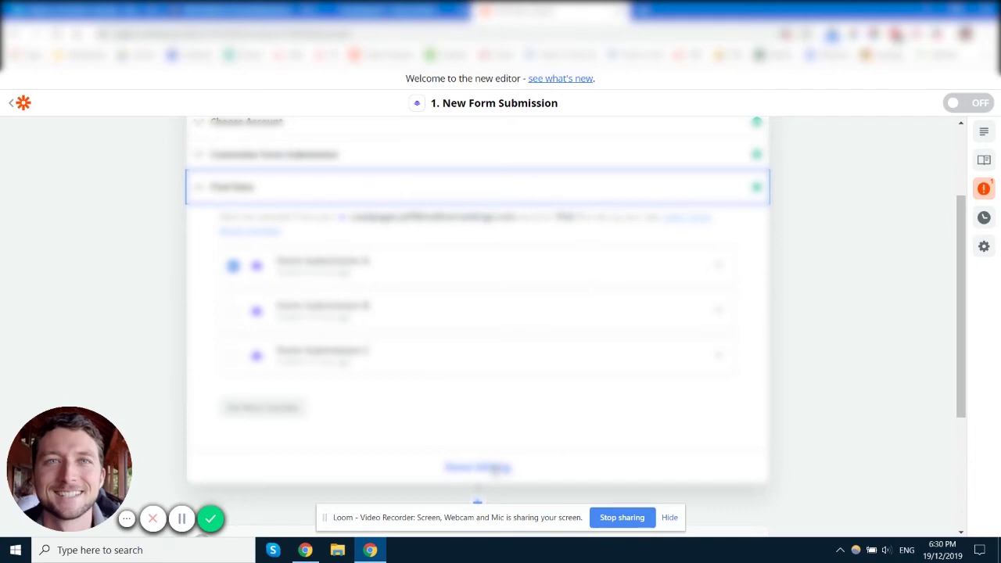
left_click(478, 467)
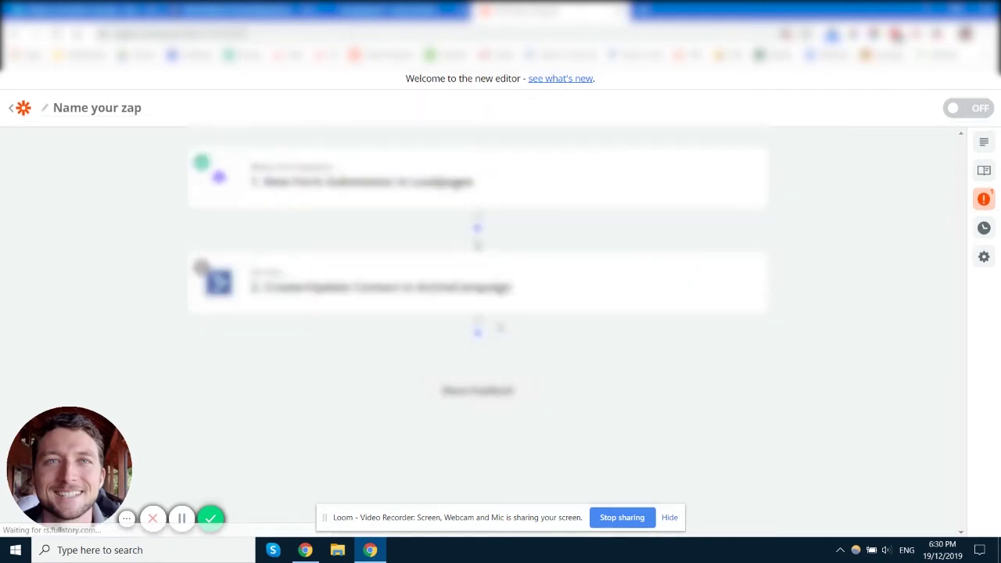
Step: Open the Create/Update Contact action and go through its ActiveCampaign app, event and account settings to the contact customization
left_click(201, 268)
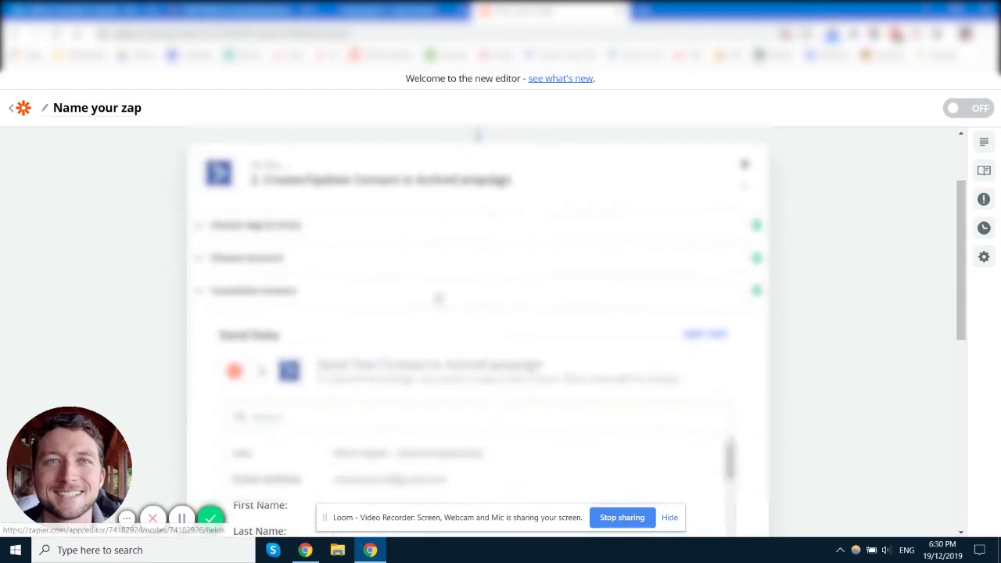
left_click(254, 232)
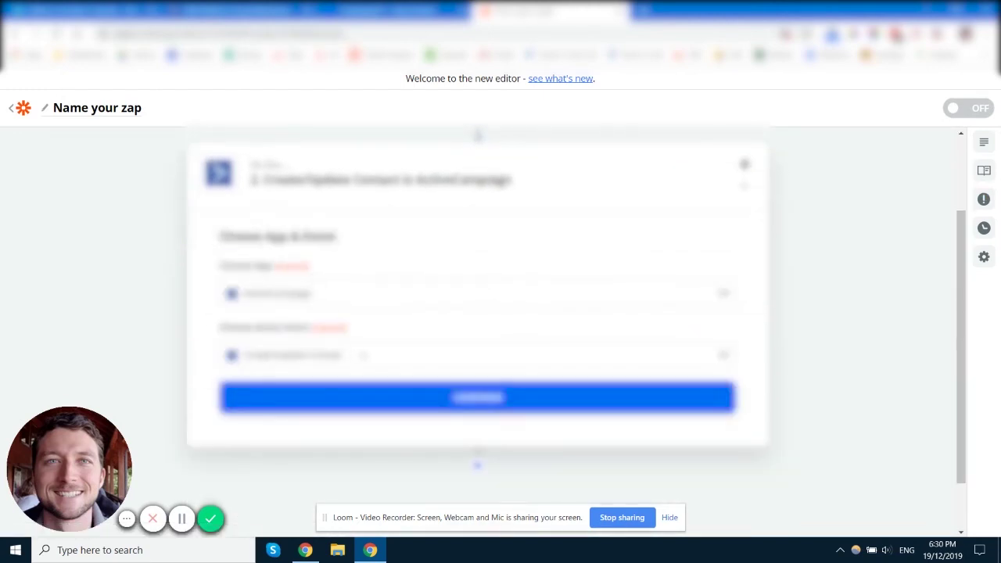
left_click(487, 401)
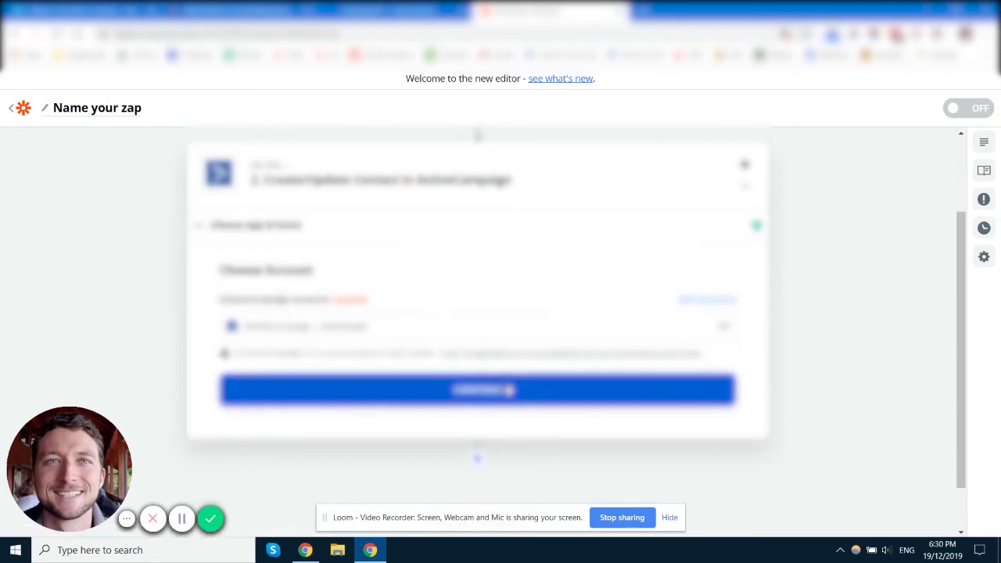
left_click(509, 390)
Step: Examine the contact's email and phone number mappings and the form data available for the Post Call field
scroll(463, 299, "down", 2)
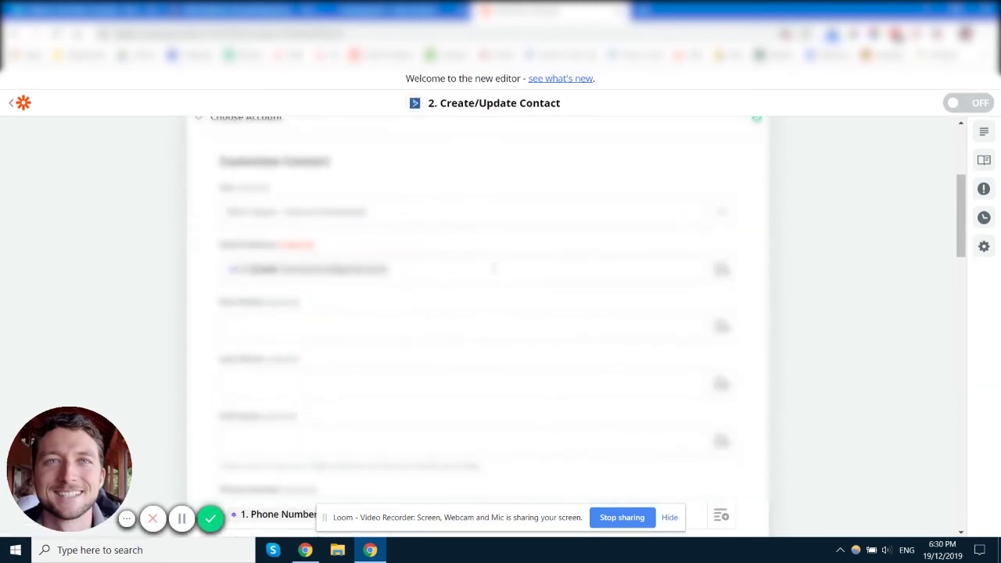
scroll(494, 268, "down", 3)
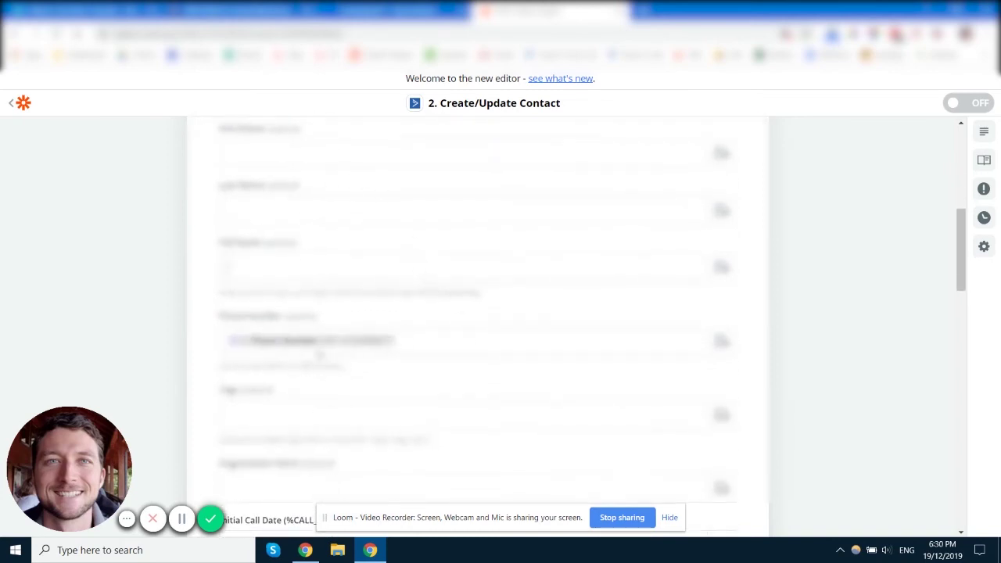
scroll(505, 352, "down", 2)
scroll(505, 352, "down", 3)
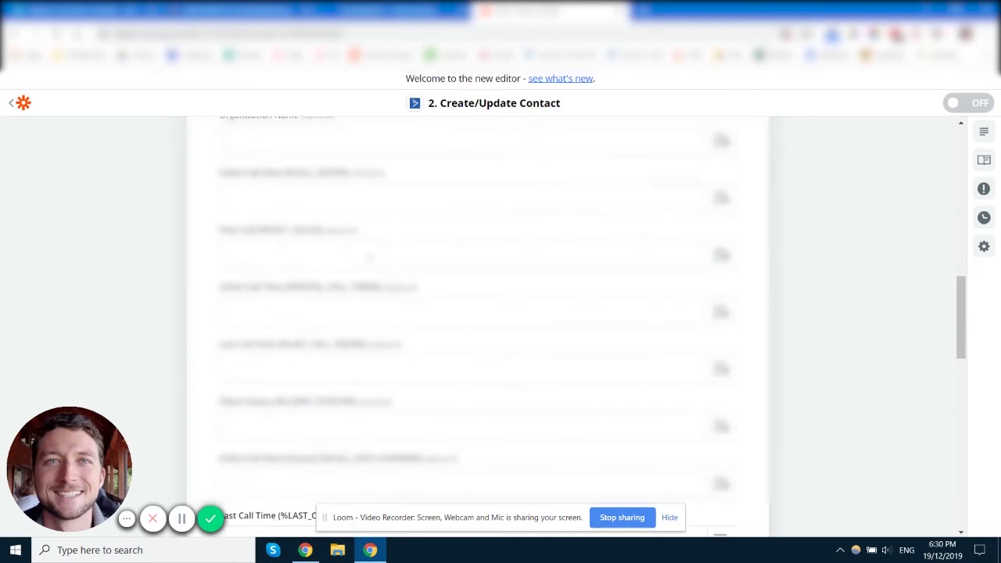
left_click(718, 256)
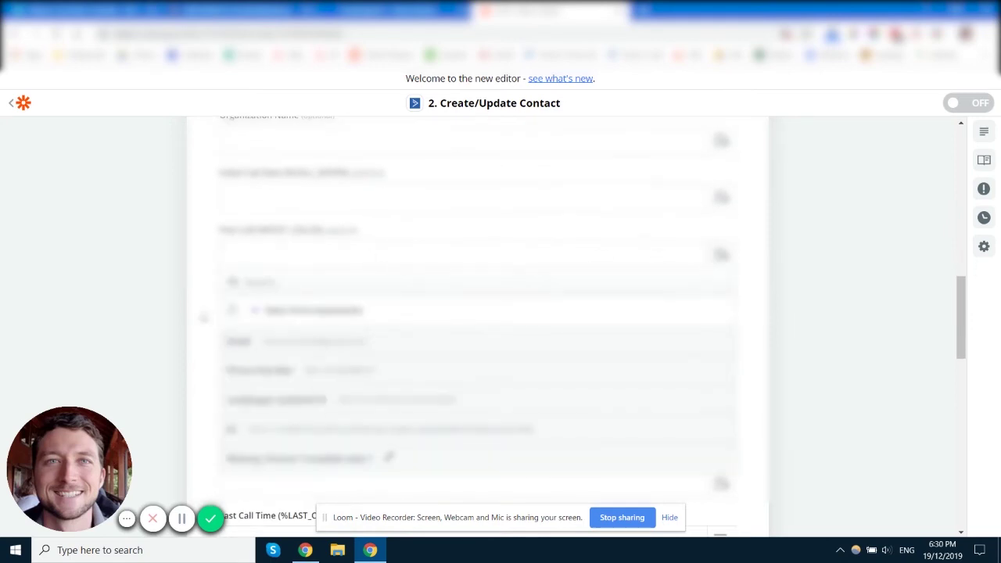
left_click(202, 317)
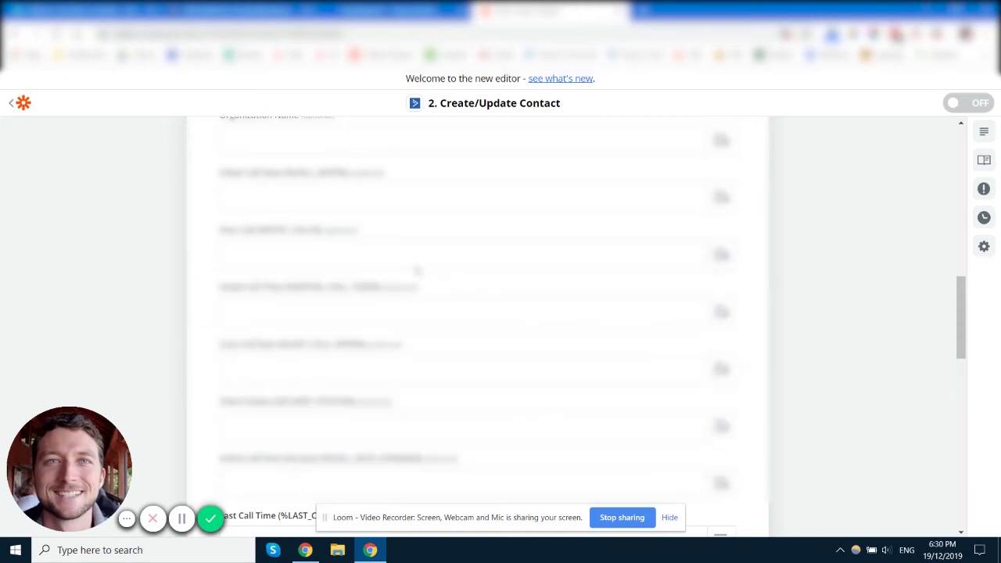
Step: Examine the Create/Update Contact action's optional fields, including Tags, Organization Name and the custom call, project and follow-up fields
scroll(416, 313, "down", 10)
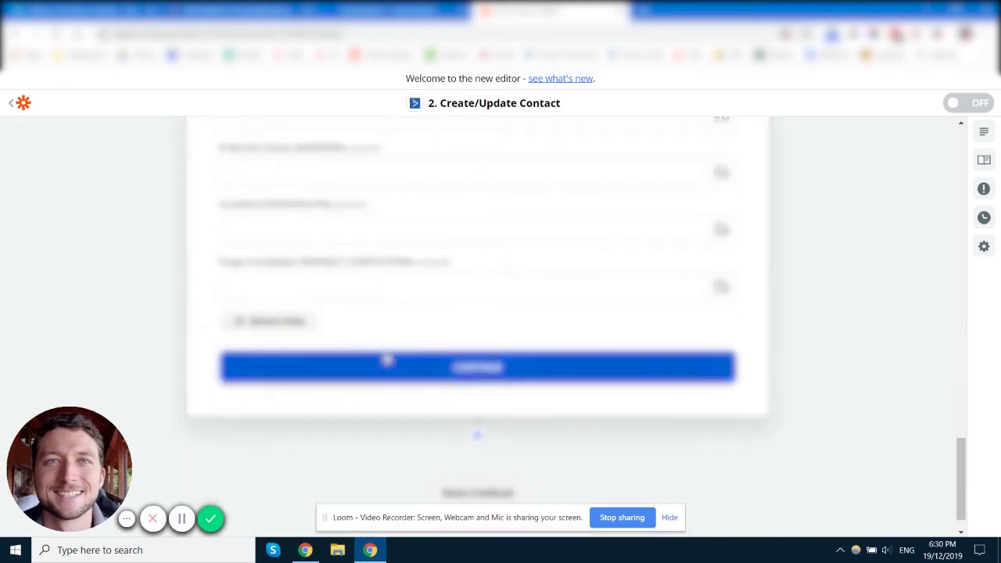
scroll(361, 346, "up", 10)
scroll(391, 356, "up", 3)
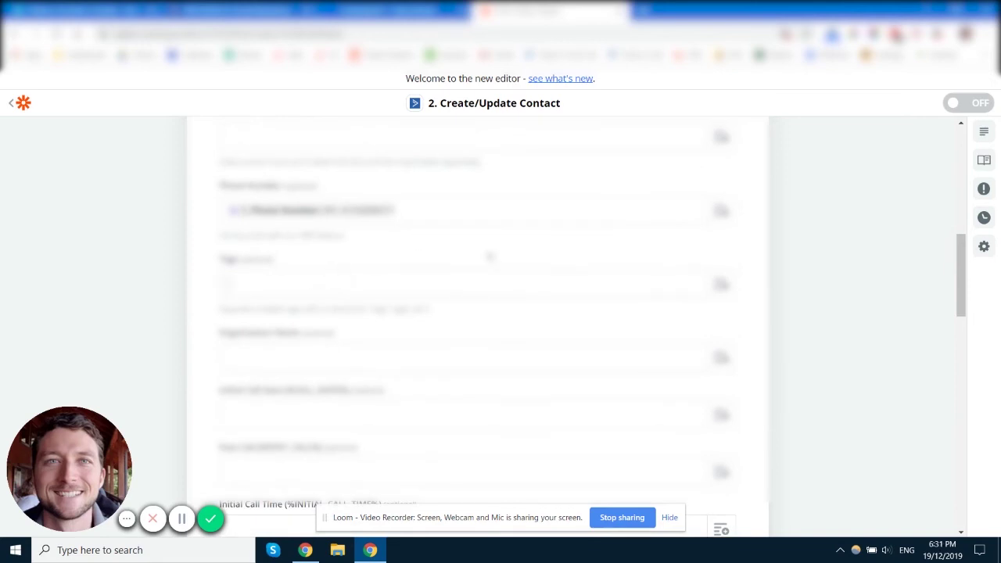
left_click_drag(964, 274, 936, 310)
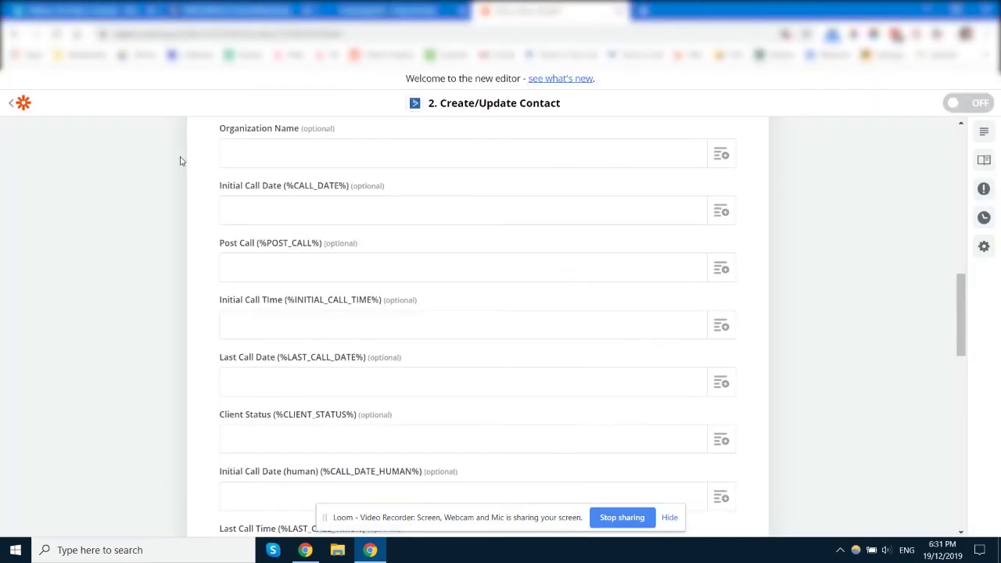
scroll(172, 234, "up", 1)
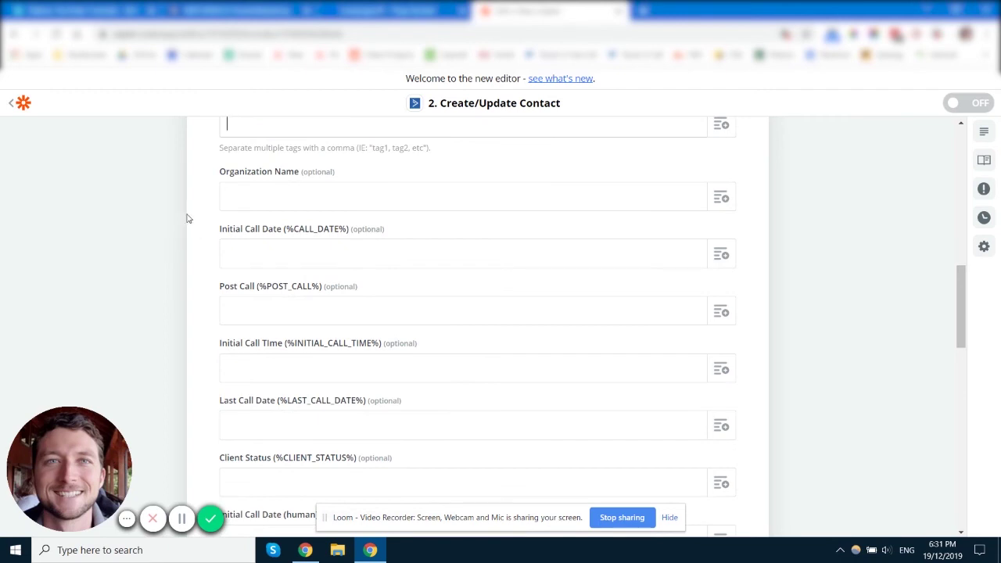
scroll(186, 218, "up", 3)
scroll(184, 216, "down", 7)
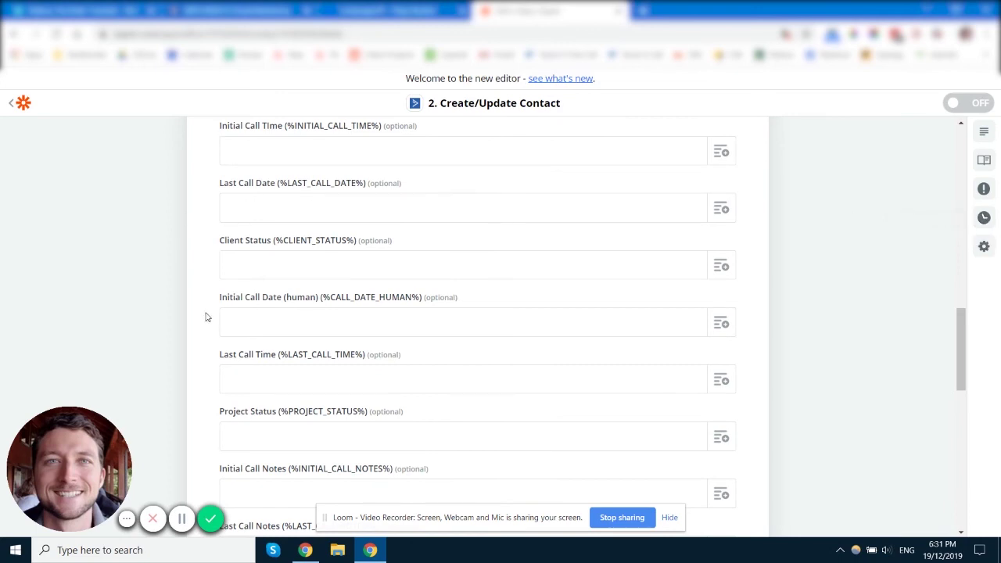
scroll(197, 303, "up", 10)
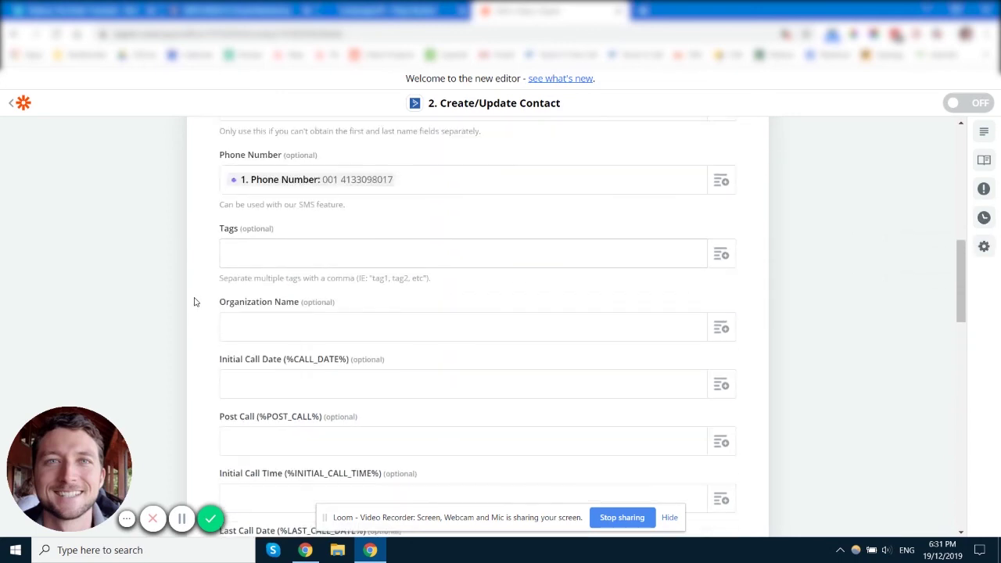
scroll(195, 302, "down", 10)
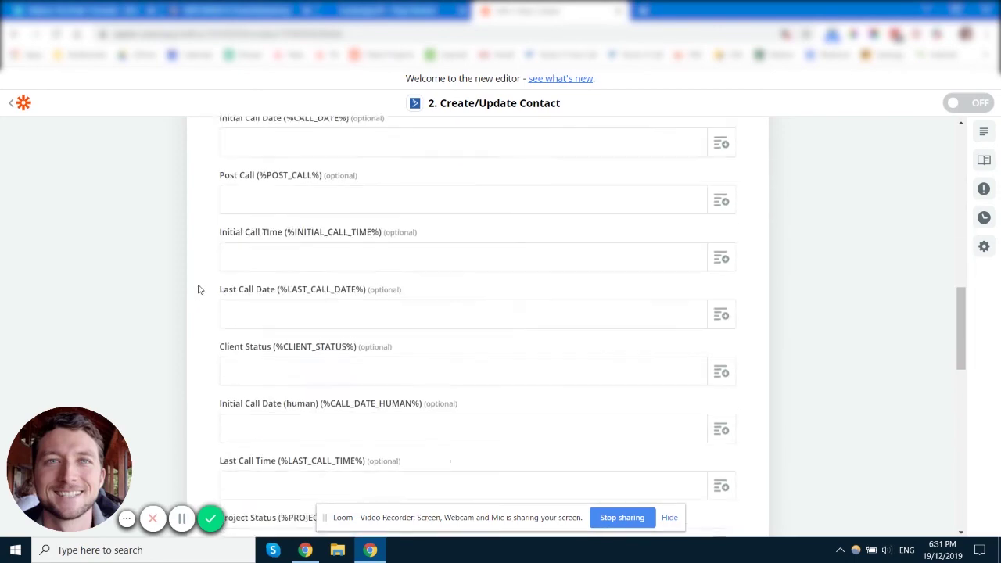
scroll(198, 289, "down", 3)
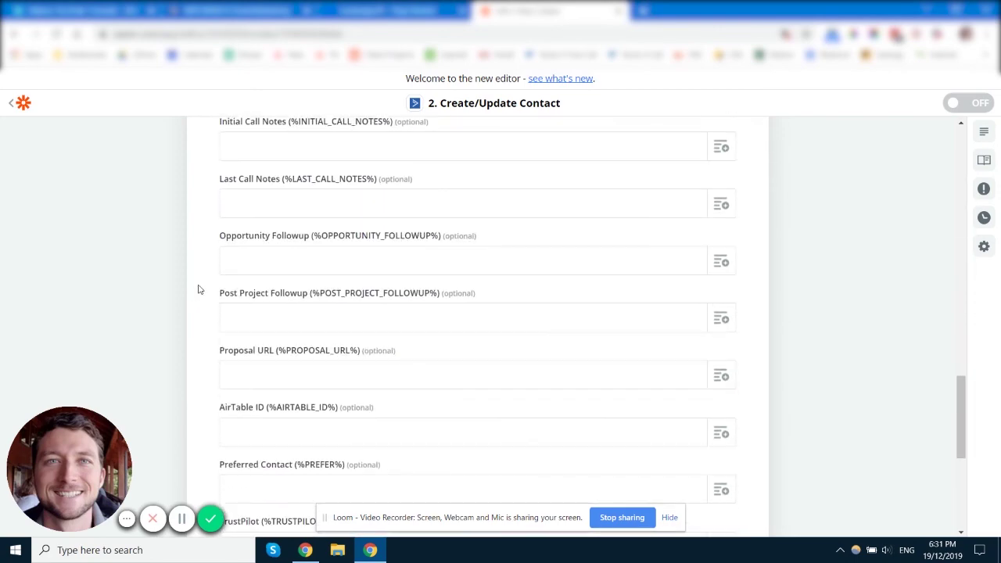